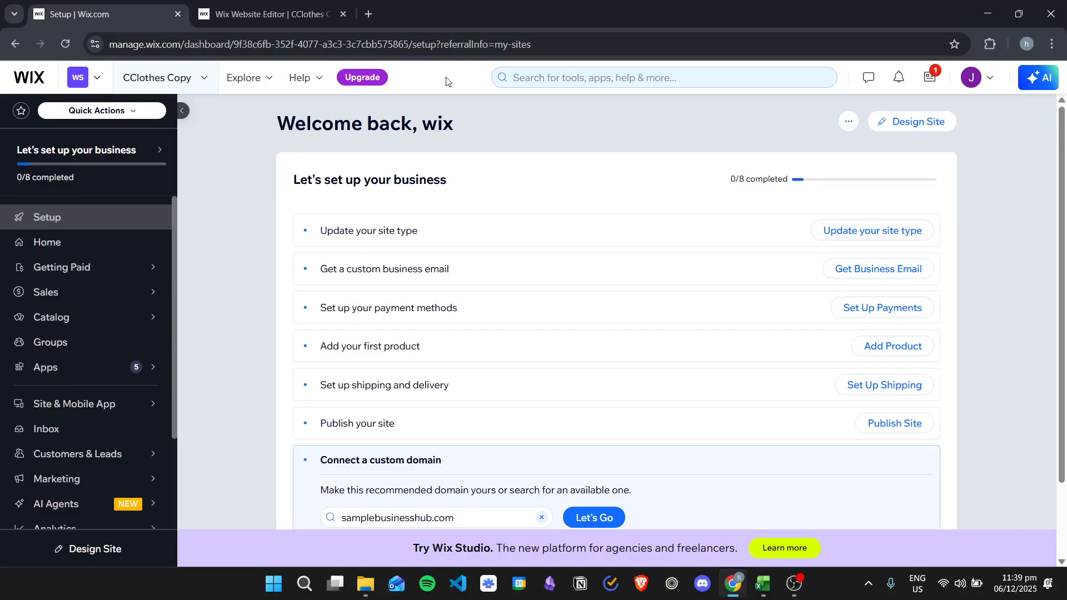
Step: Add a custom logo element to the page and move it into the header's top-left corner
left_click(271, 7)
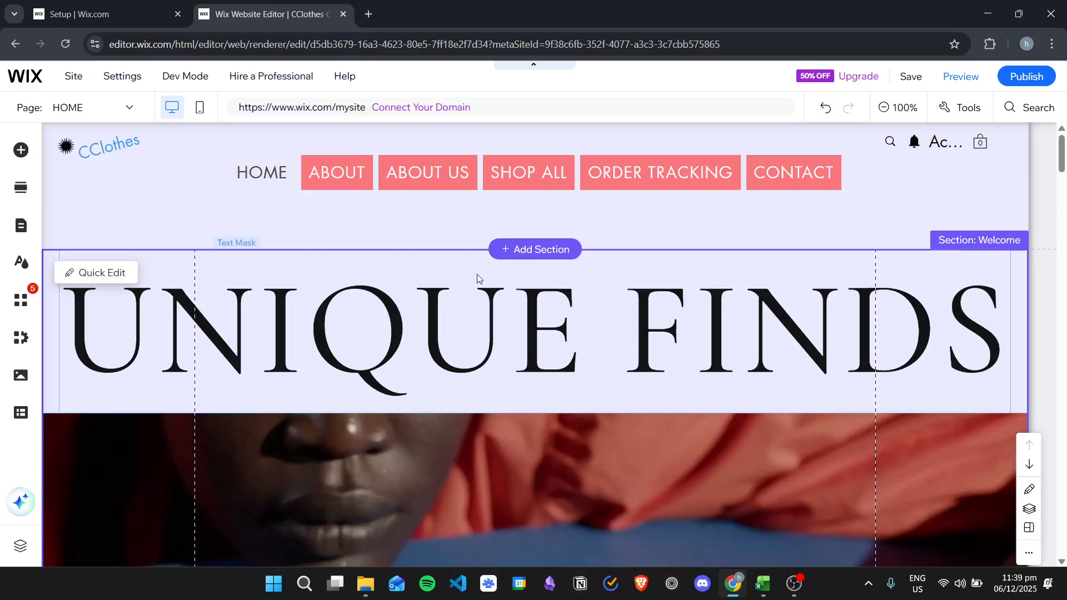
left_click(20, 152)
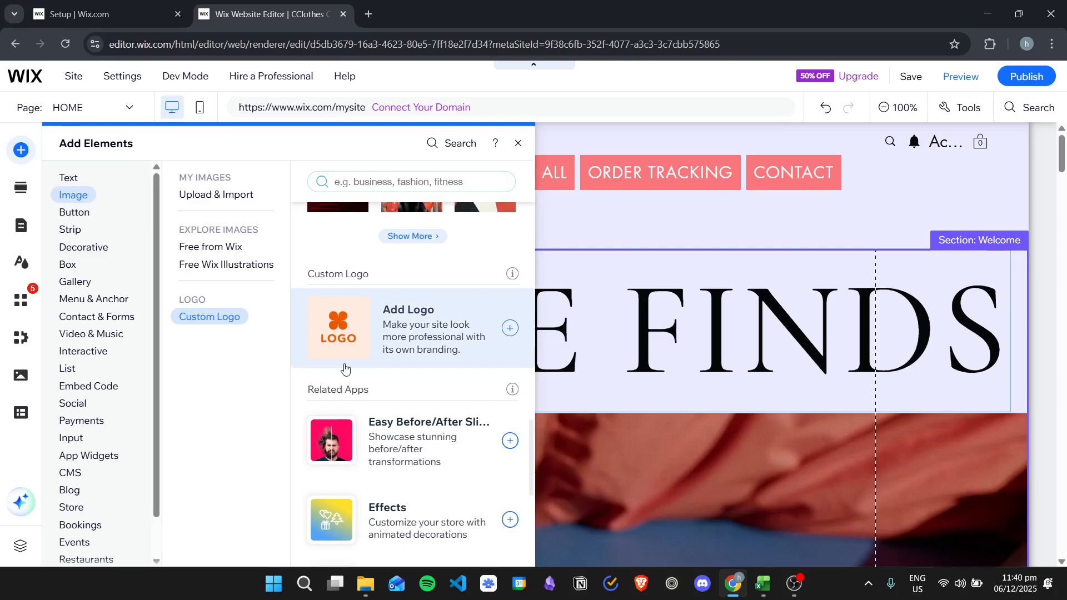
left_click(384, 336)
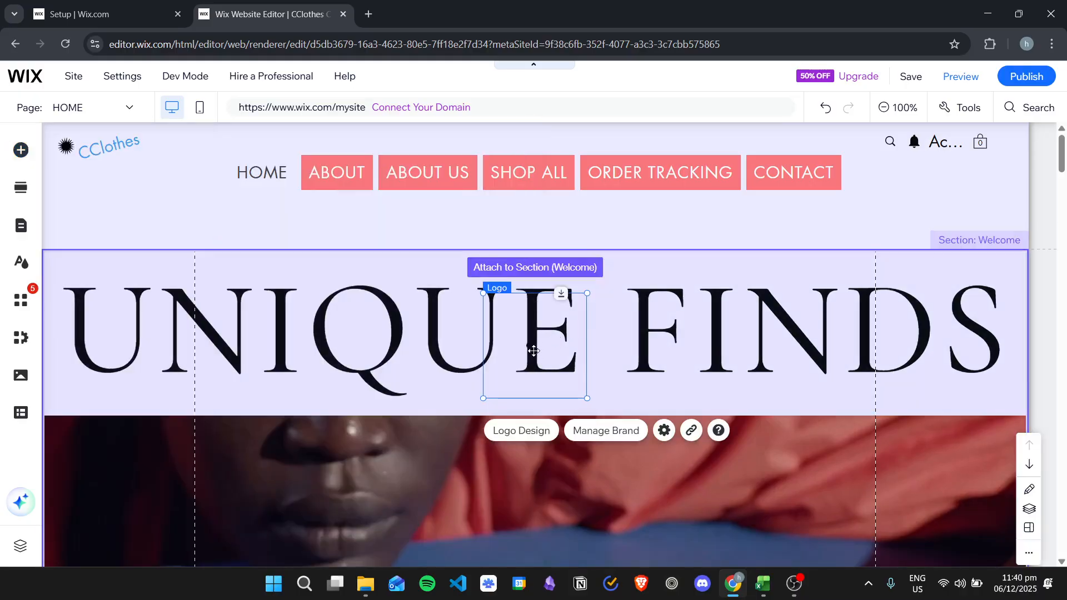
left_click_drag(542, 349, 135, 205)
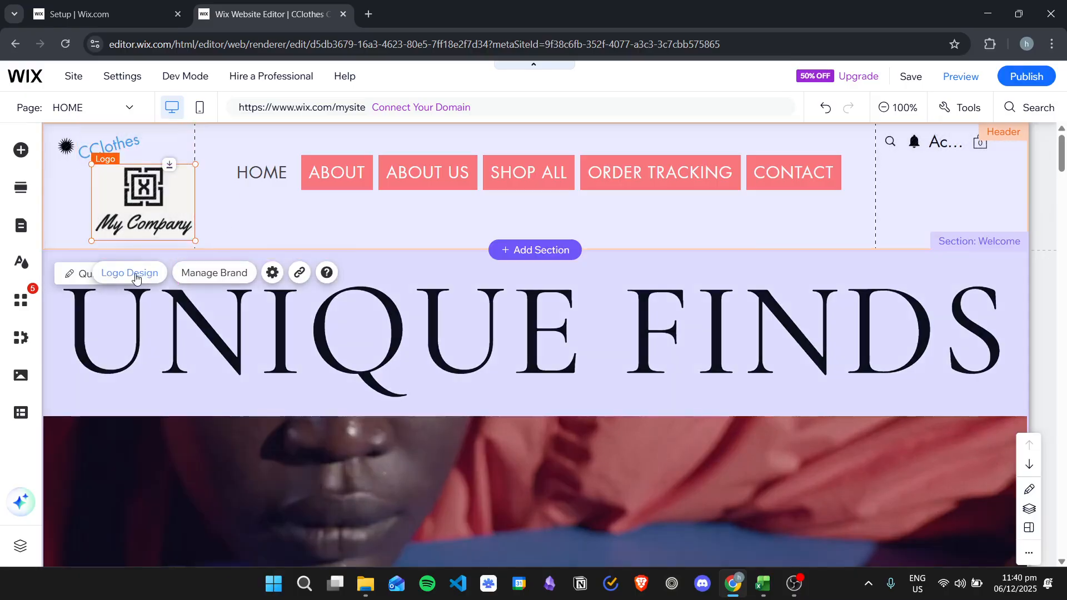
Step: Turn off the logo background in Logo Design and nudge the logo slightly
left_click(140, 275)
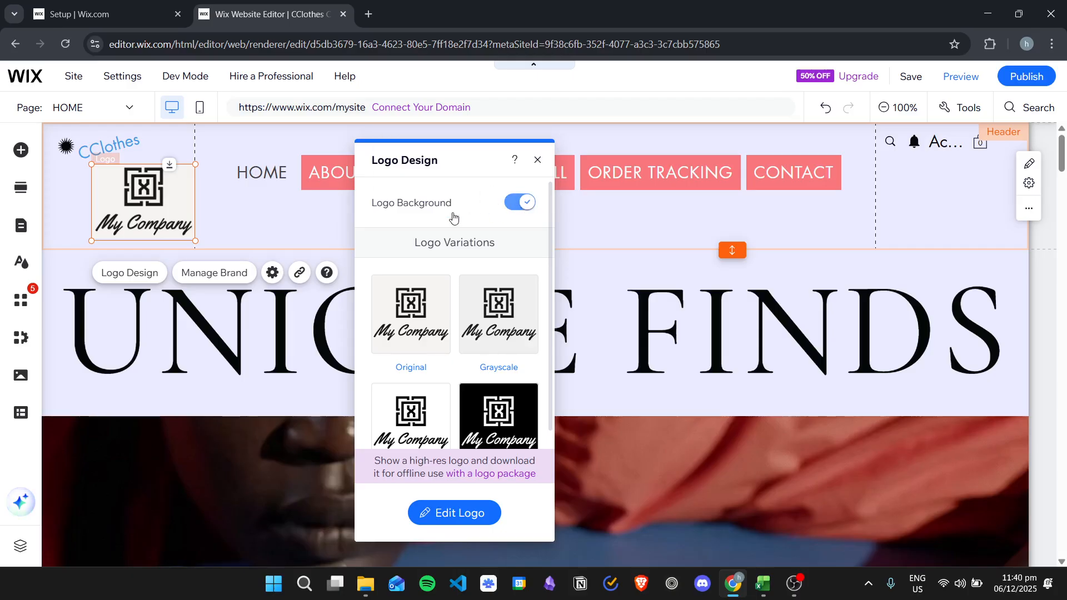
left_click(514, 209)
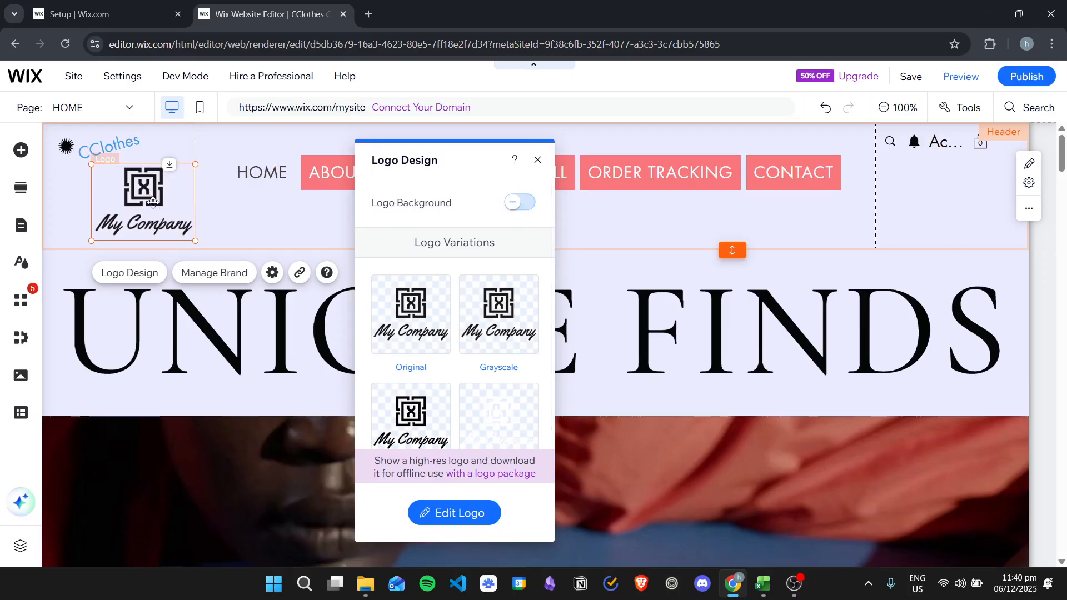
mouse_move(146, 192)
left_mouse_down()
mouse_move(156, 190)
mouse_move(143, 192)
left_mouse_up()
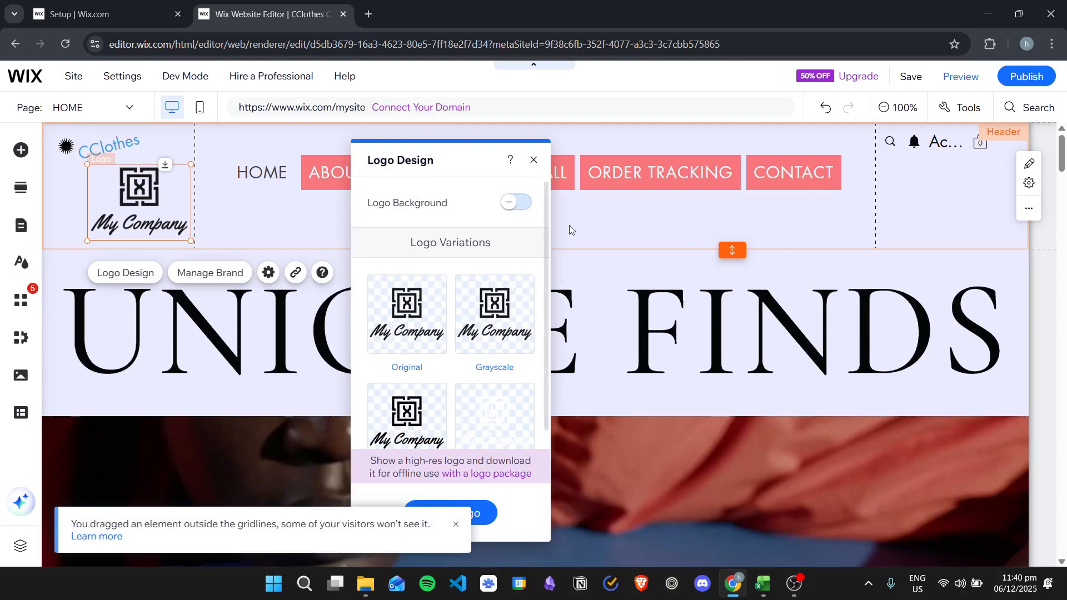
Step: Open the logo editor, browse the logo templates, and close the editor without saving
left_click(482, 514)
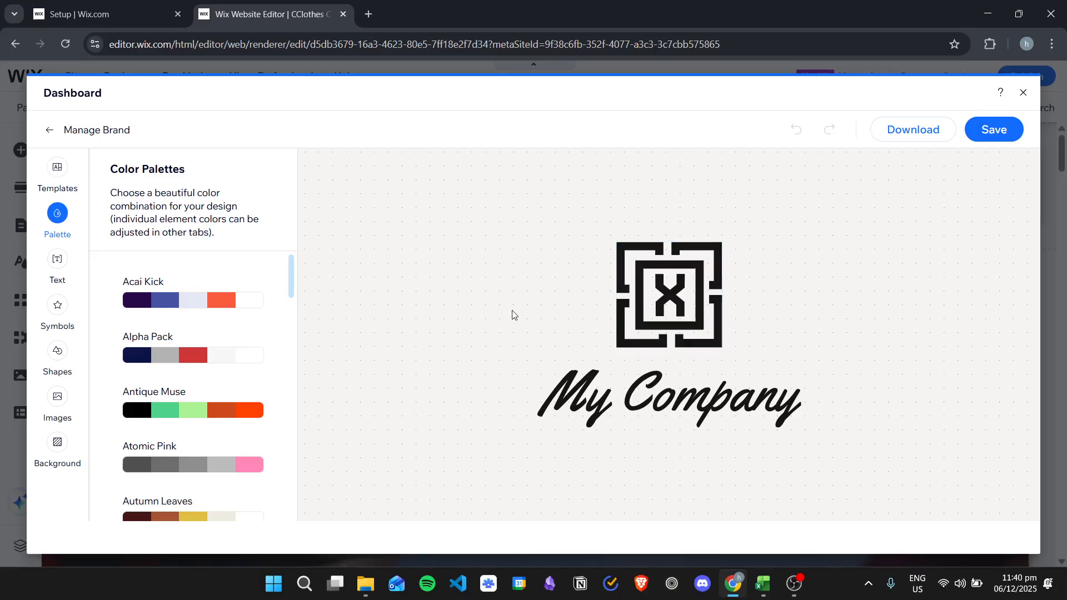
left_click(57, 168)
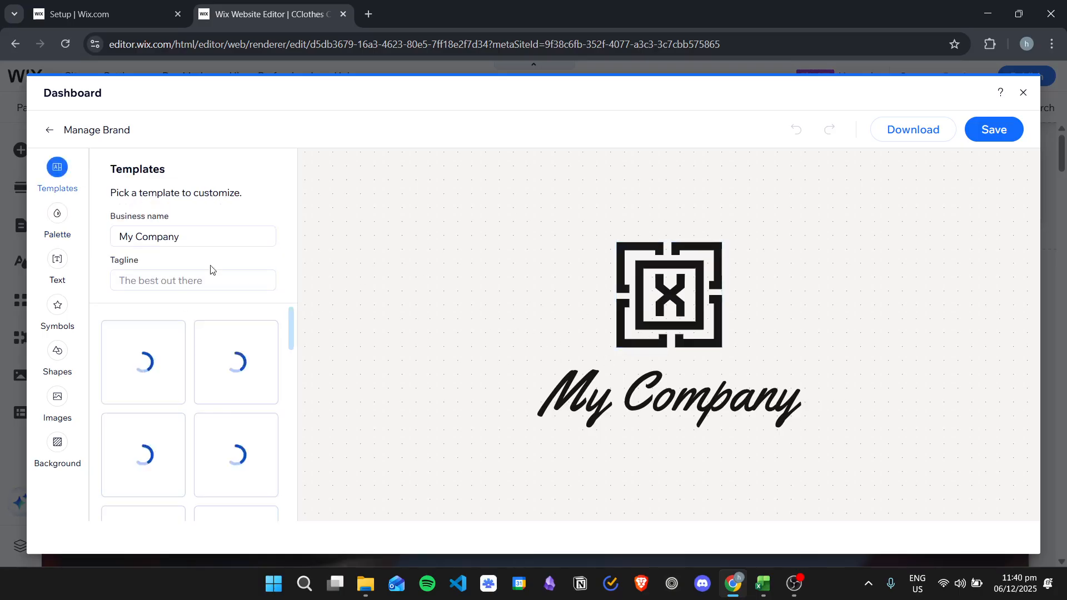
scroll(289, 361, "down", 5)
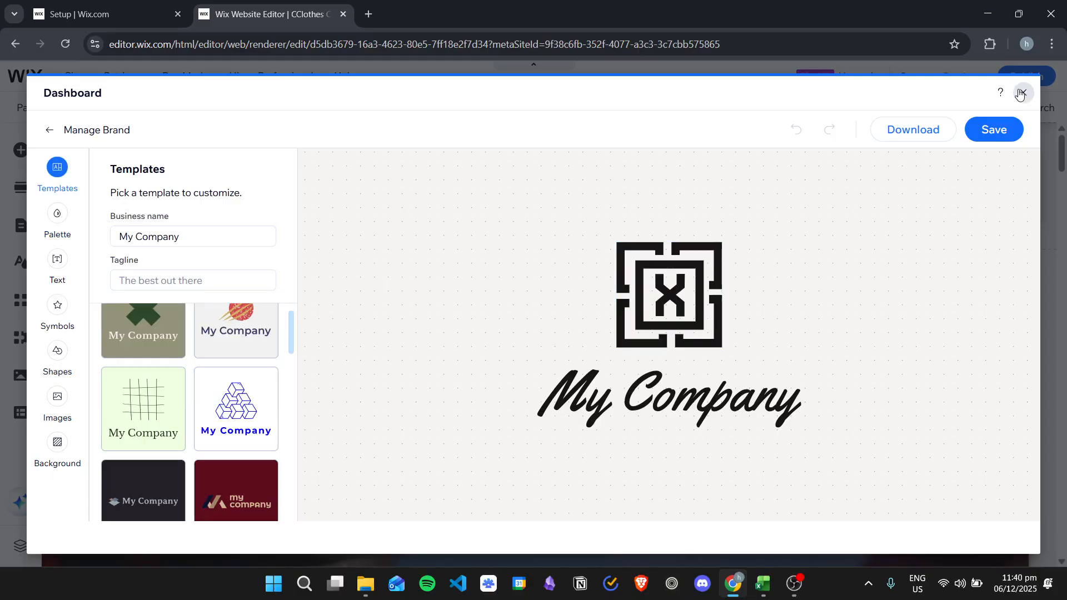
left_click(1024, 92)
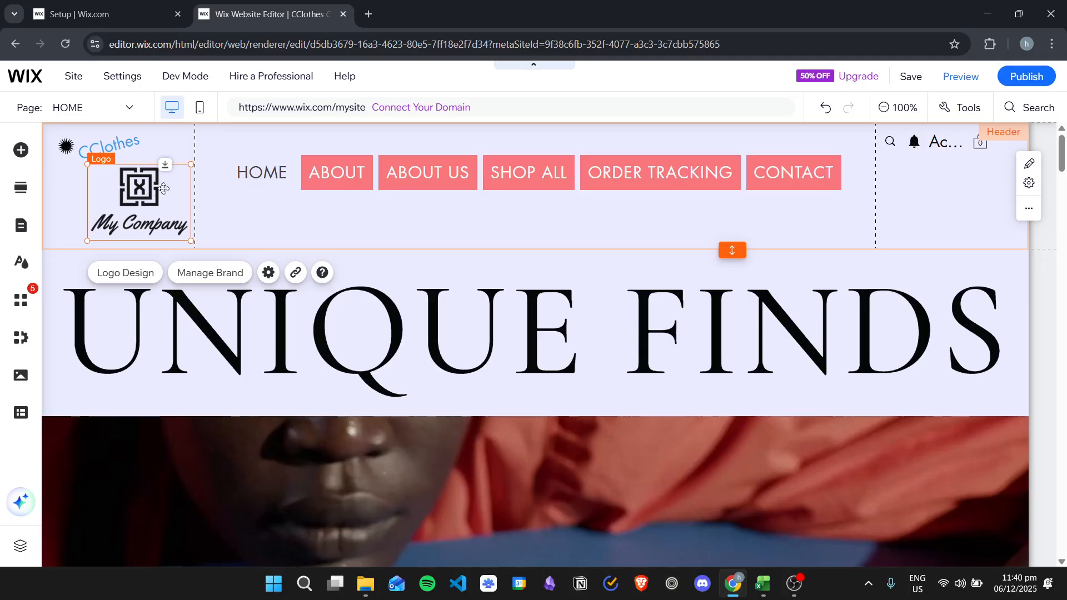
Step: Select the logo in the header and delete it
left_click_drag(159, 189, 145, 200)
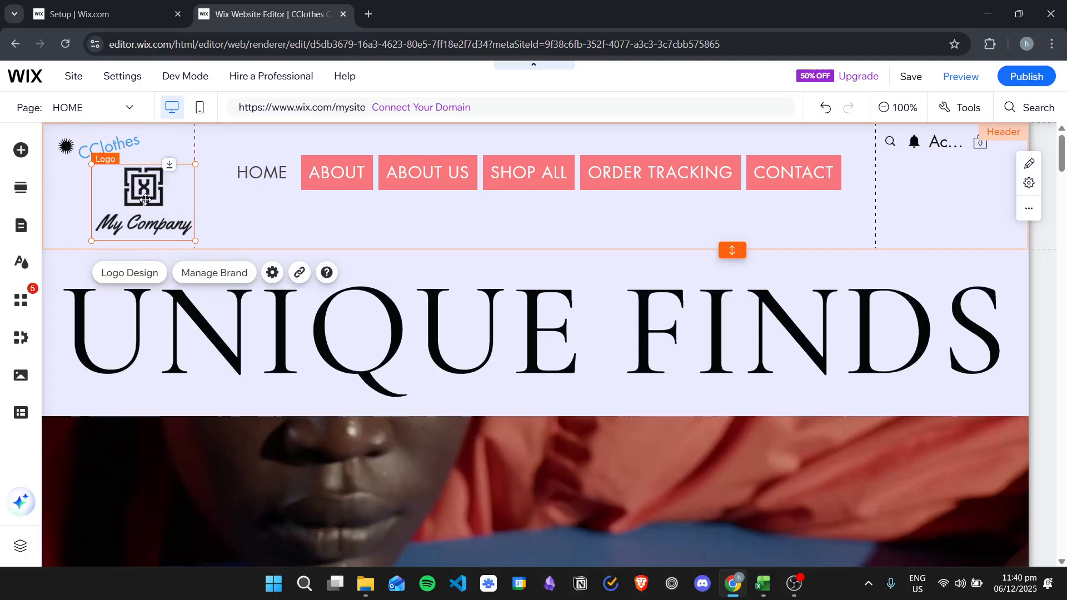
key("Delete")
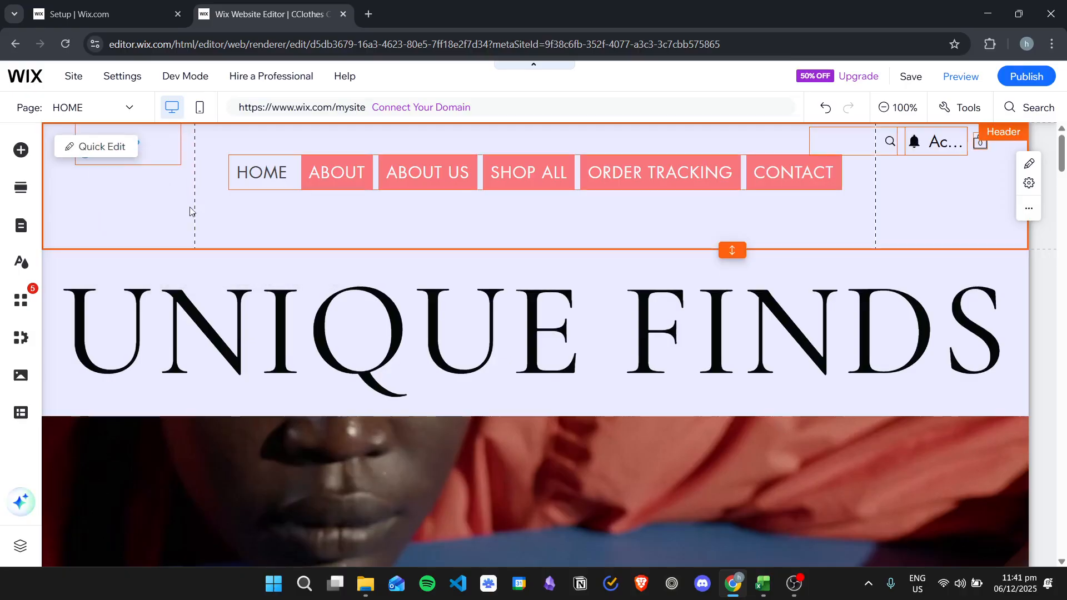
Step: Upload the cartoon dinosaur image ab36d712-1ca3-43a8-a526-9ea57196a494.jpg from the cartoon folder to the site's media files
left_click(21, 150)
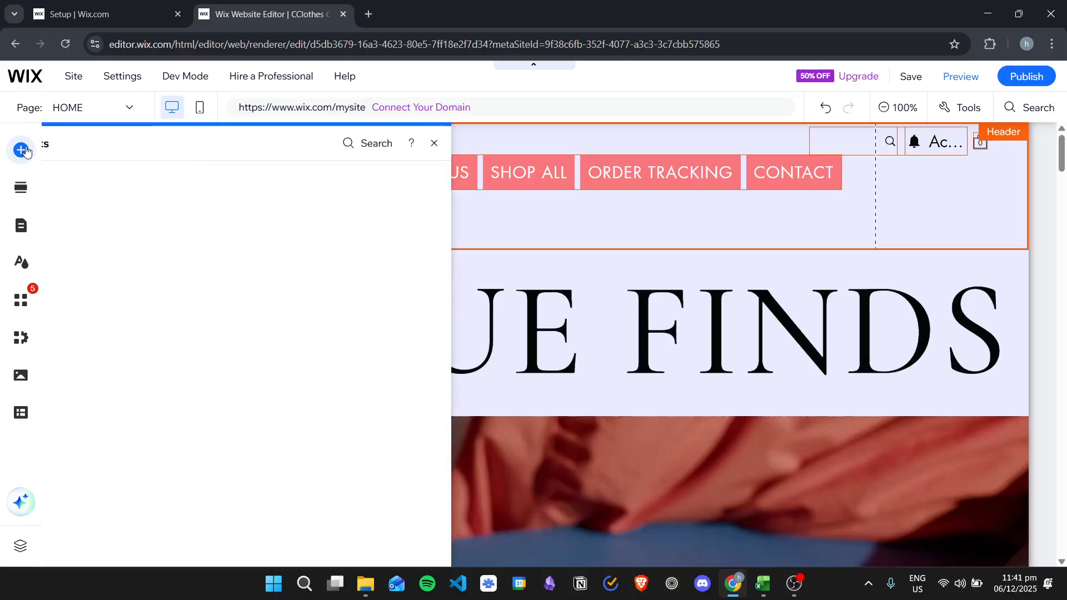
left_click(238, 196)
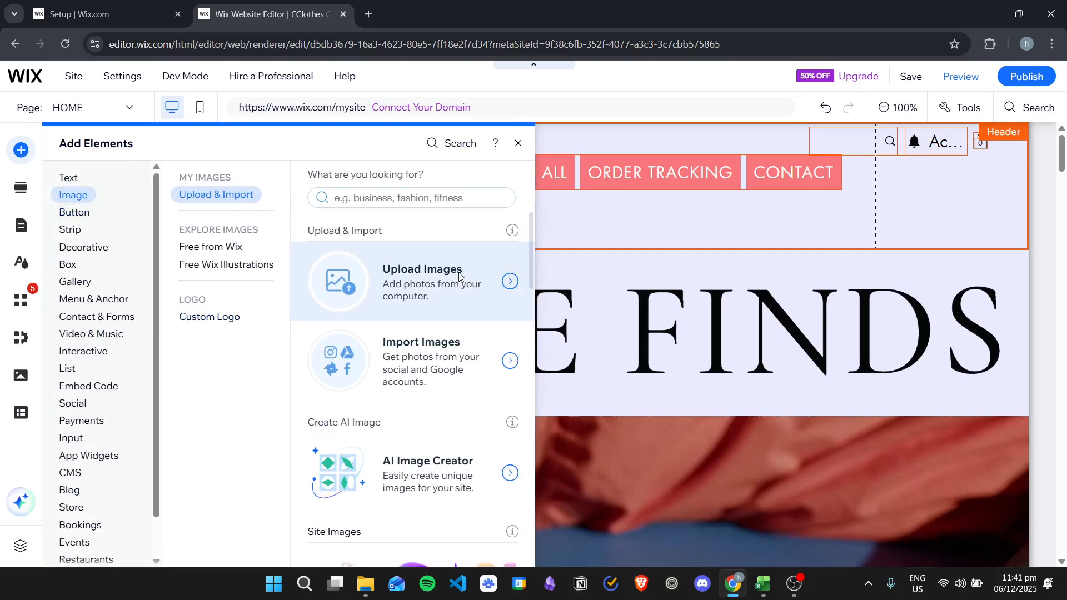
left_click(456, 278)
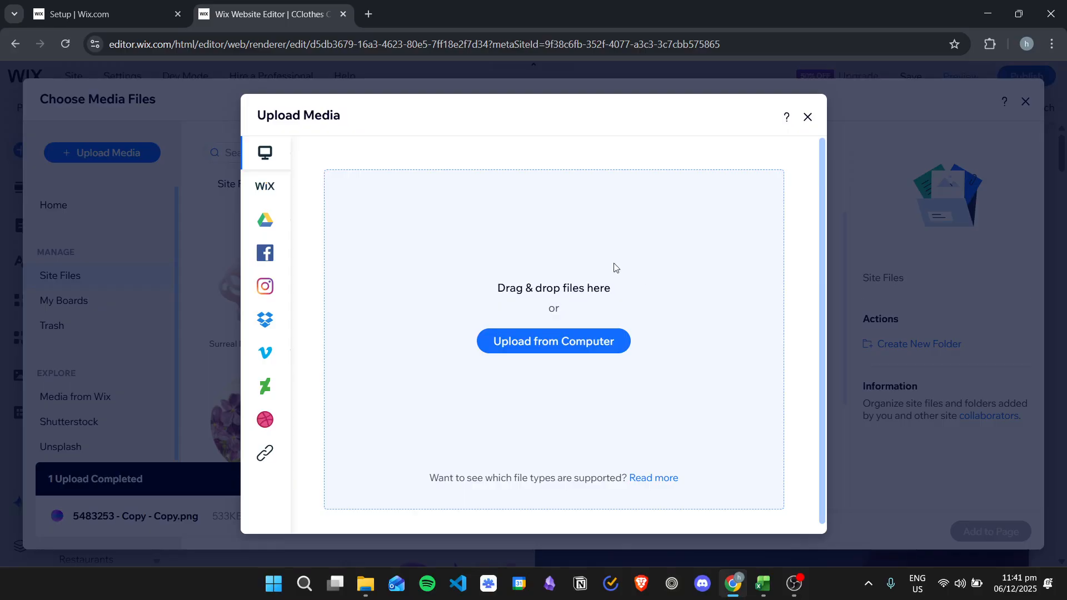
left_click(568, 345)
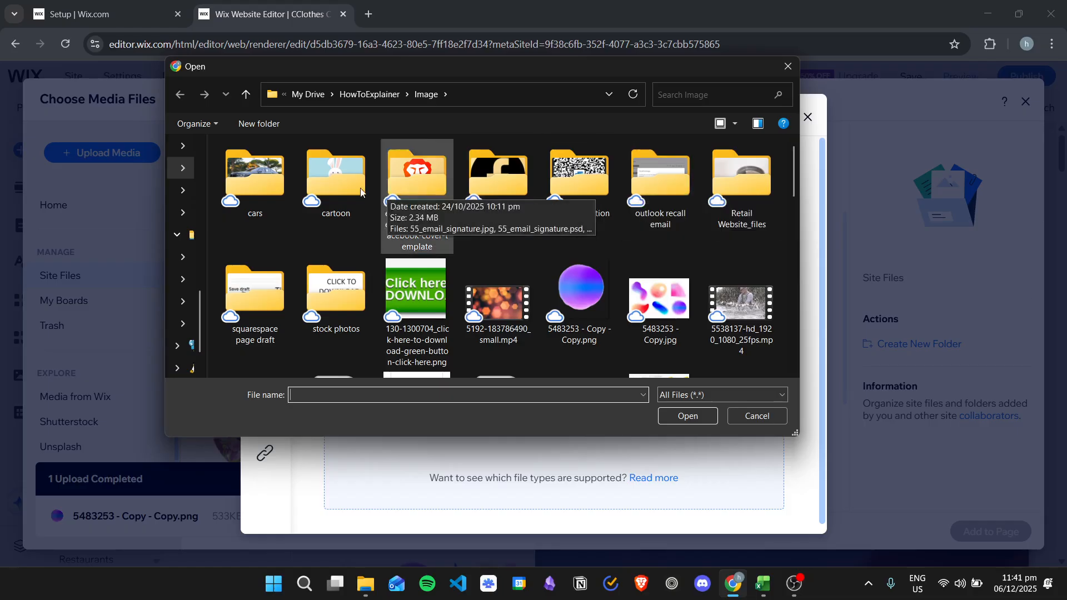
double_click(330, 183)
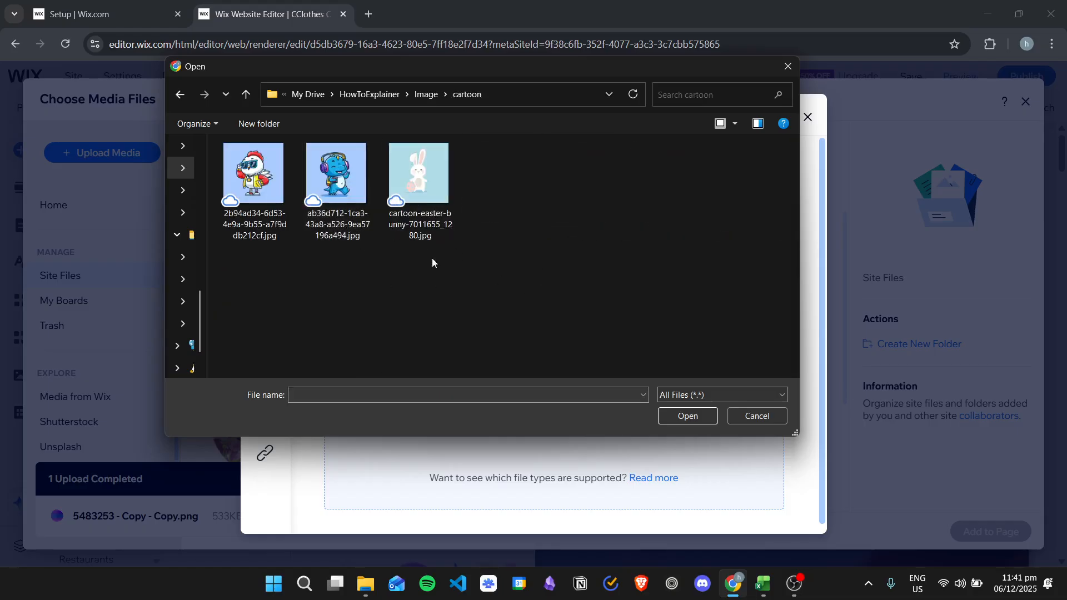
left_click(335, 176)
left_click(687, 416)
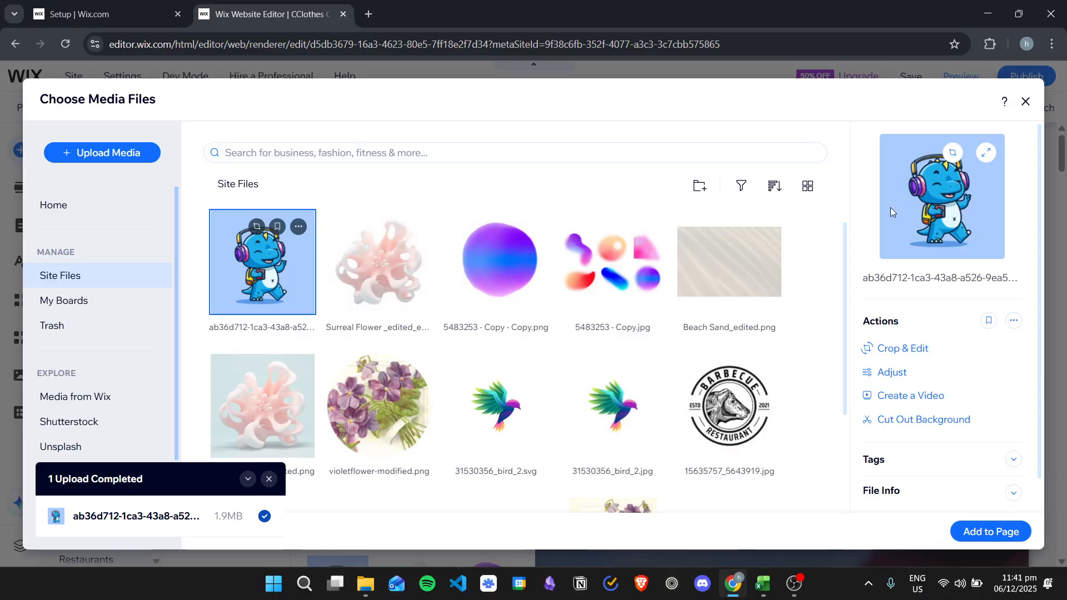
Step: Open the uploaded dinosaur image in Photo Studio and apply Auto Cut Out to remove its background
left_click(888, 383)
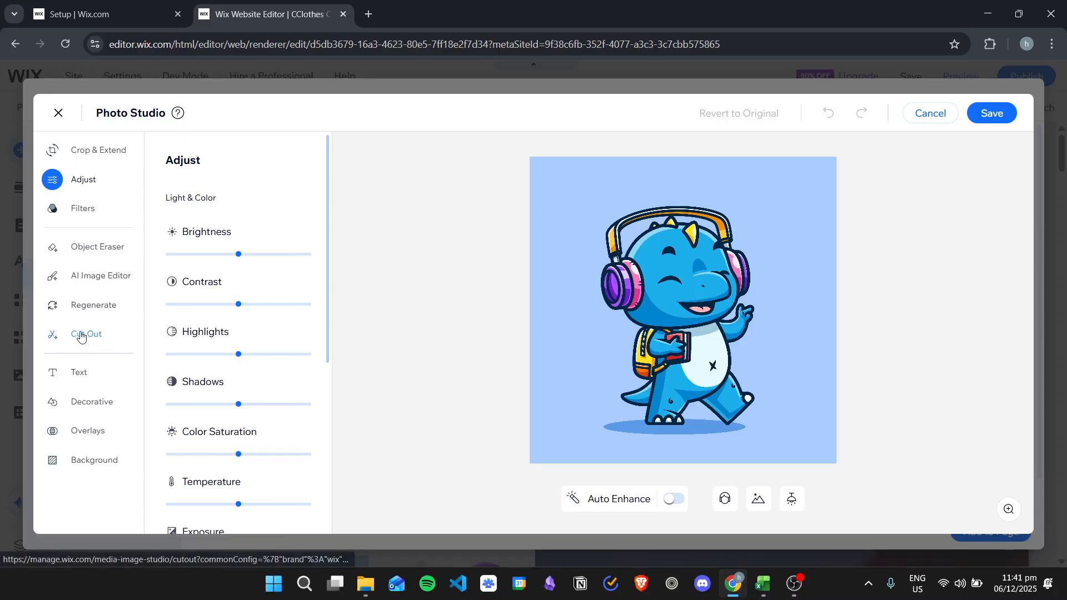
left_click(84, 336)
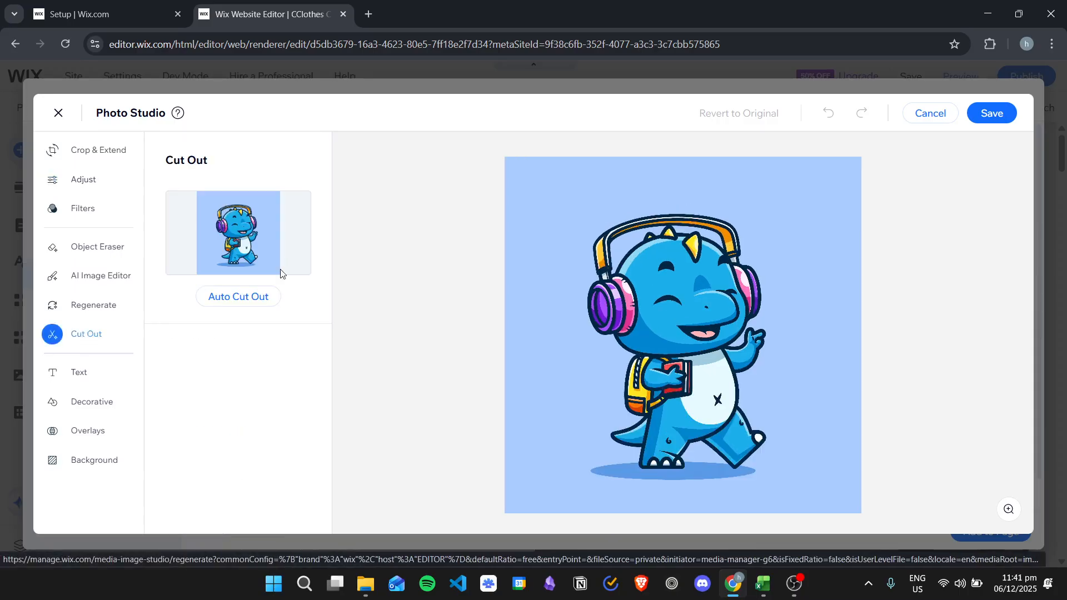
left_click(258, 299)
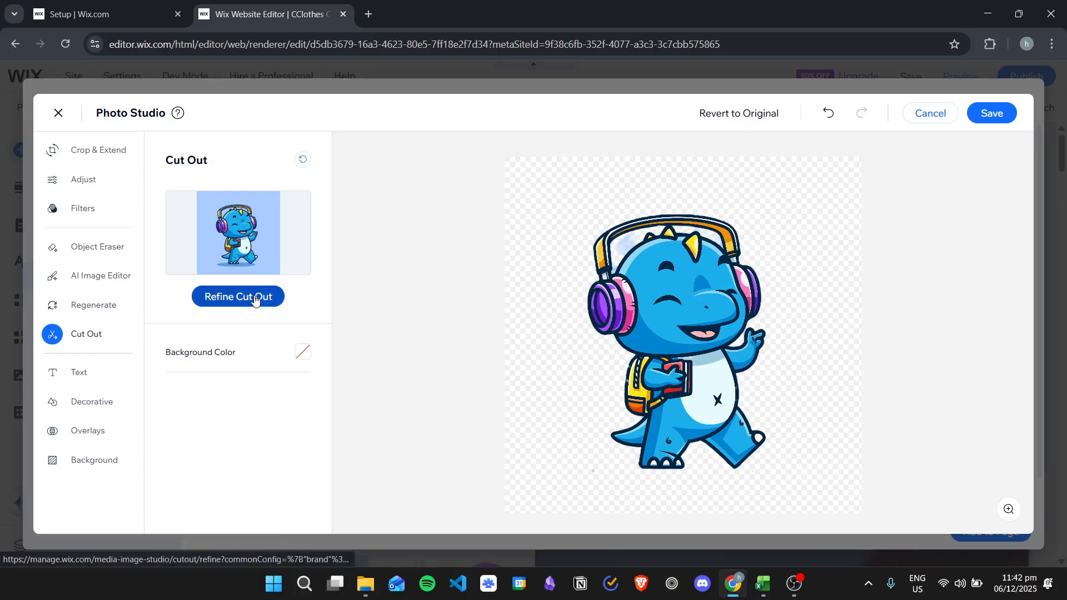
Step: Try restoring parts of the area inside the headphones with a small Restore brush in Refine Cut Out
left_click(282, 309)
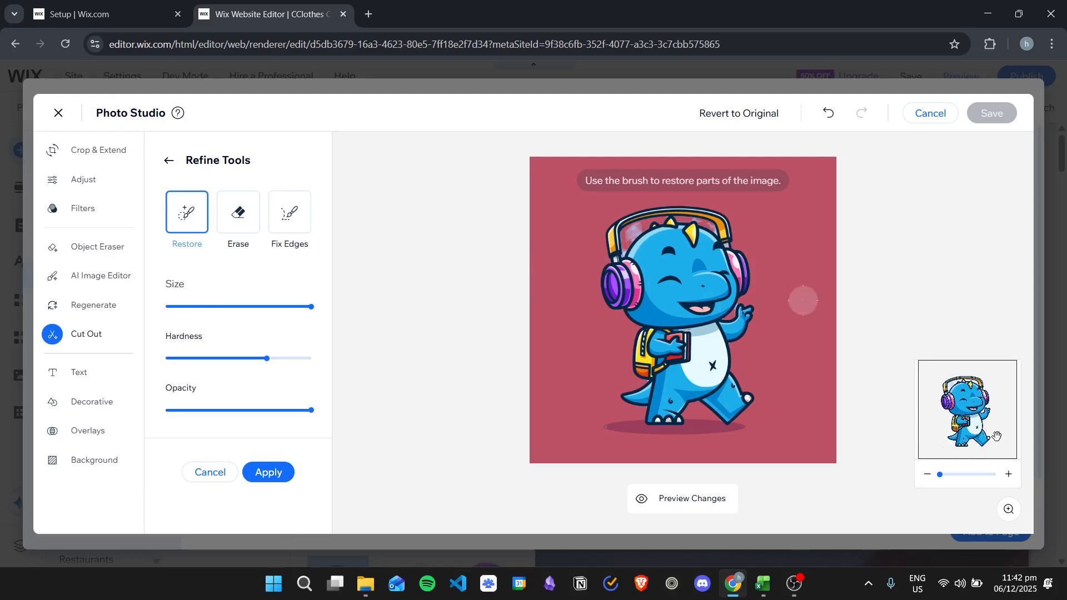
left_click_drag(941, 475, 975, 477)
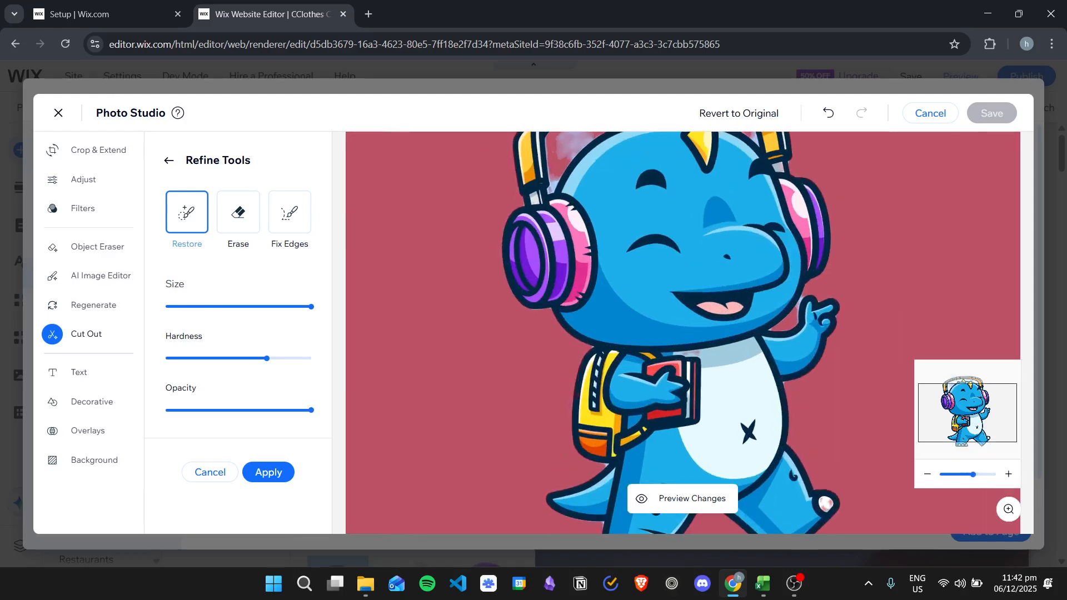
scroll(693, 317, "up", 3)
scroll(742, 340, "up", 1)
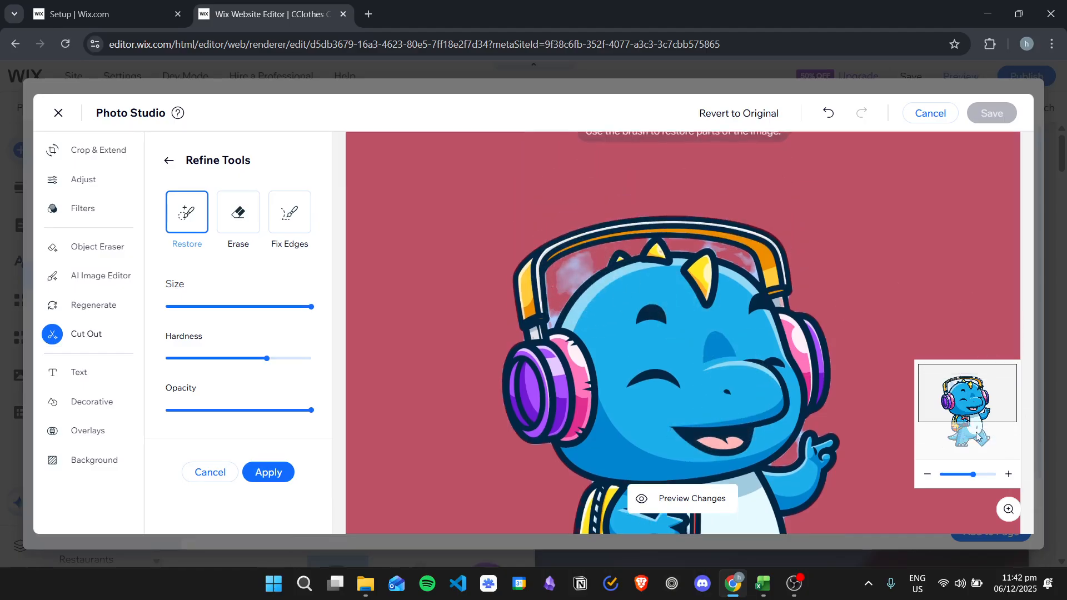
left_click_drag(975, 476, 1007, 470)
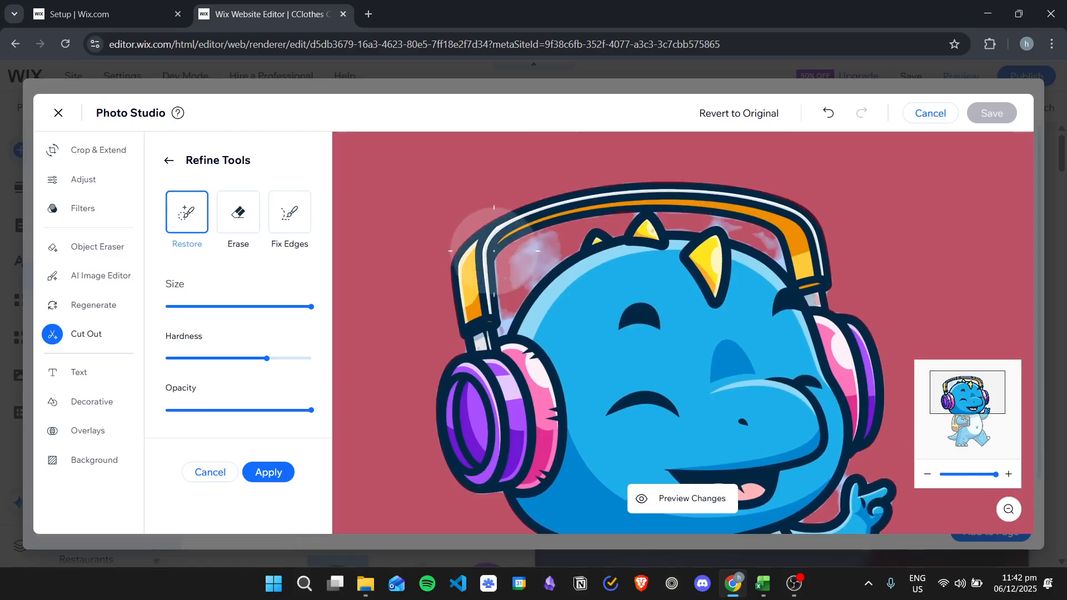
left_click_drag(241, 307, 199, 306)
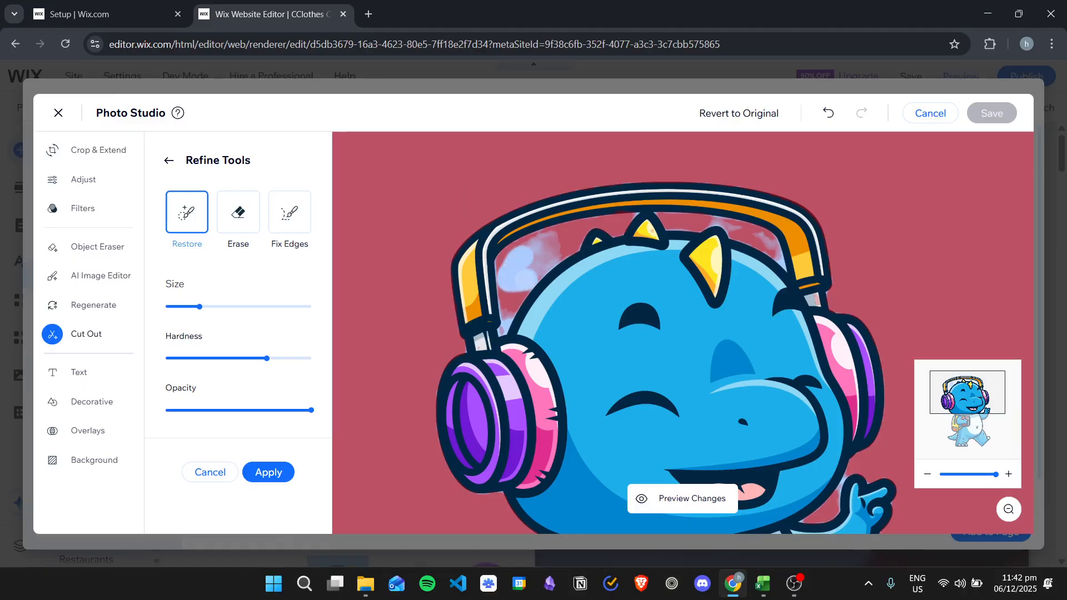
left_click_drag(533, 269, 550, 256)
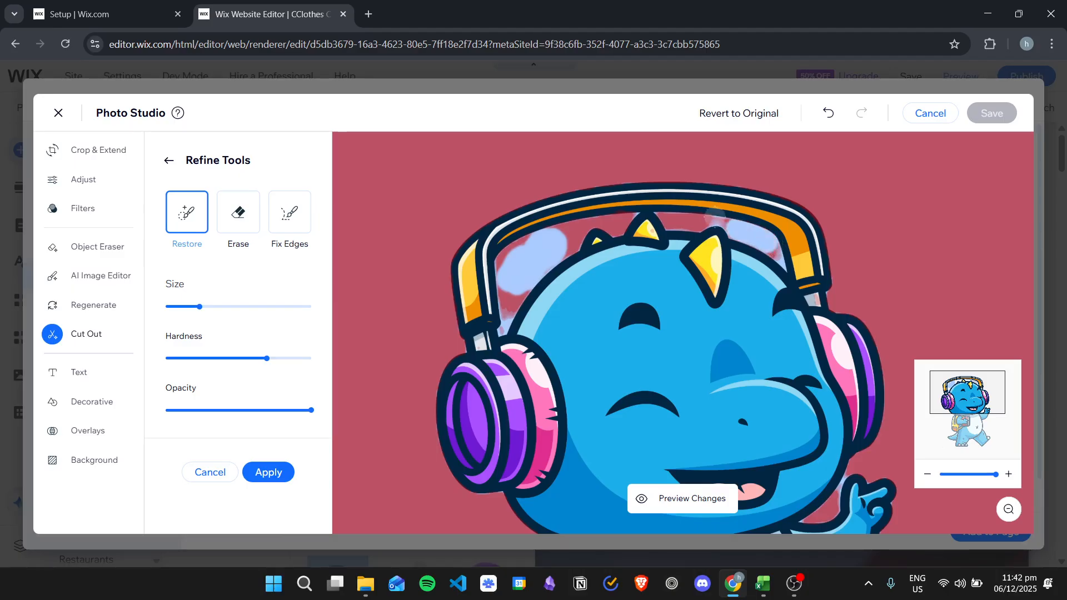
left_click_drag(714, 219, 684, 220)
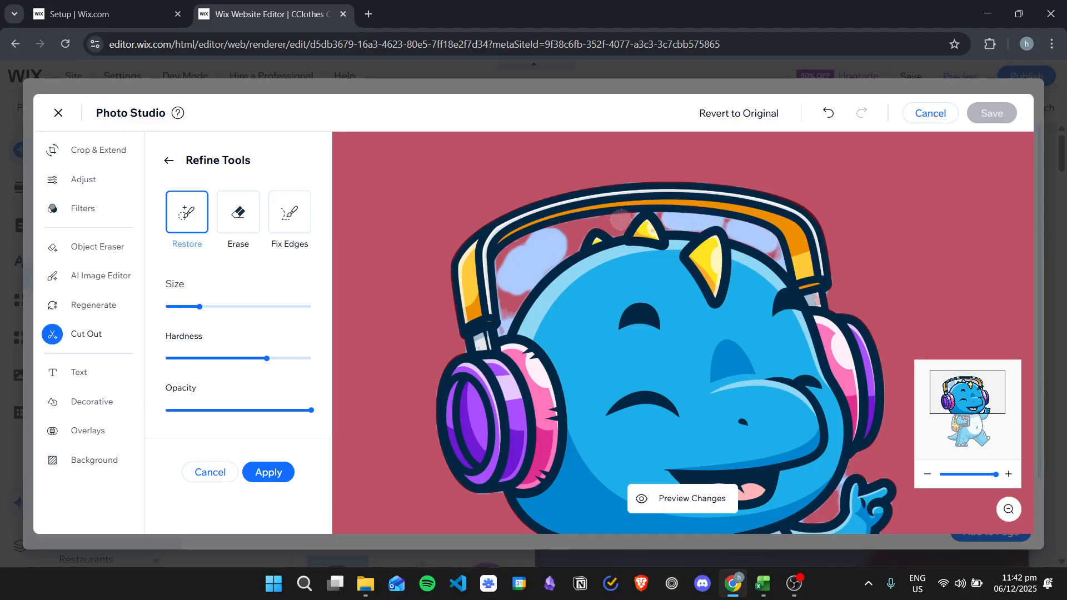
left_click_drag(624, 223, 574, 230)
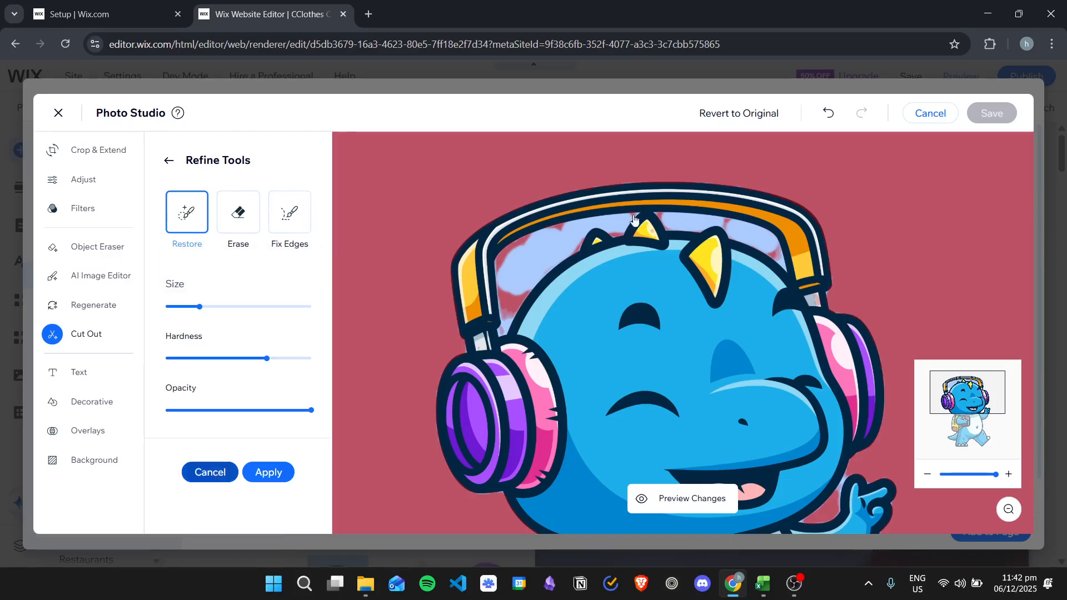
left_click(216, 481)
Step: Erase the leftover background patches inside the headphones with a small Erase brush and apply the refined cut-out
left_click(271, 298)
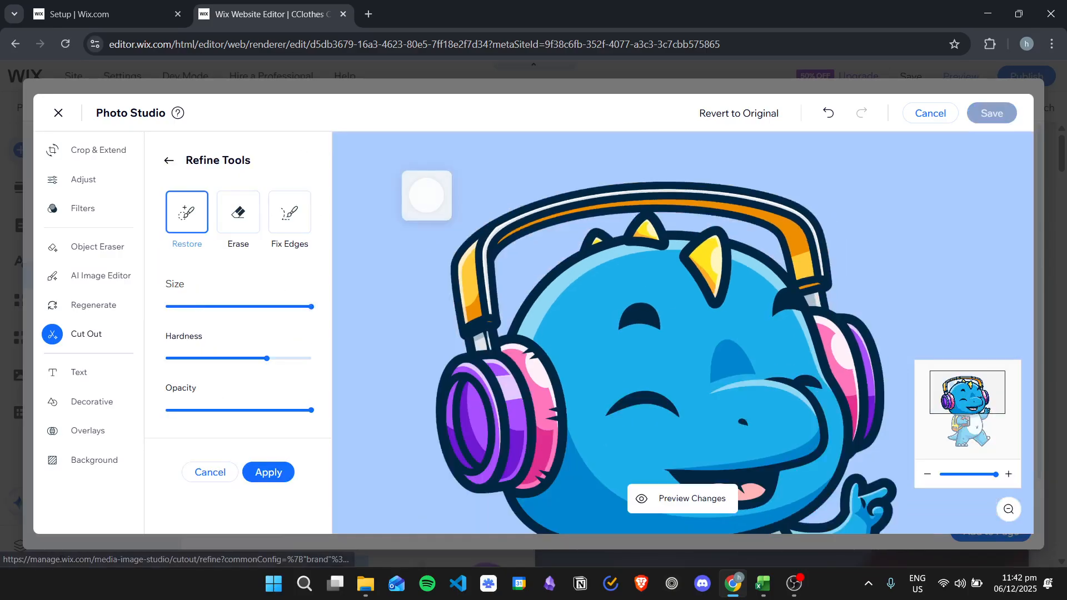
left_click(238, 208)
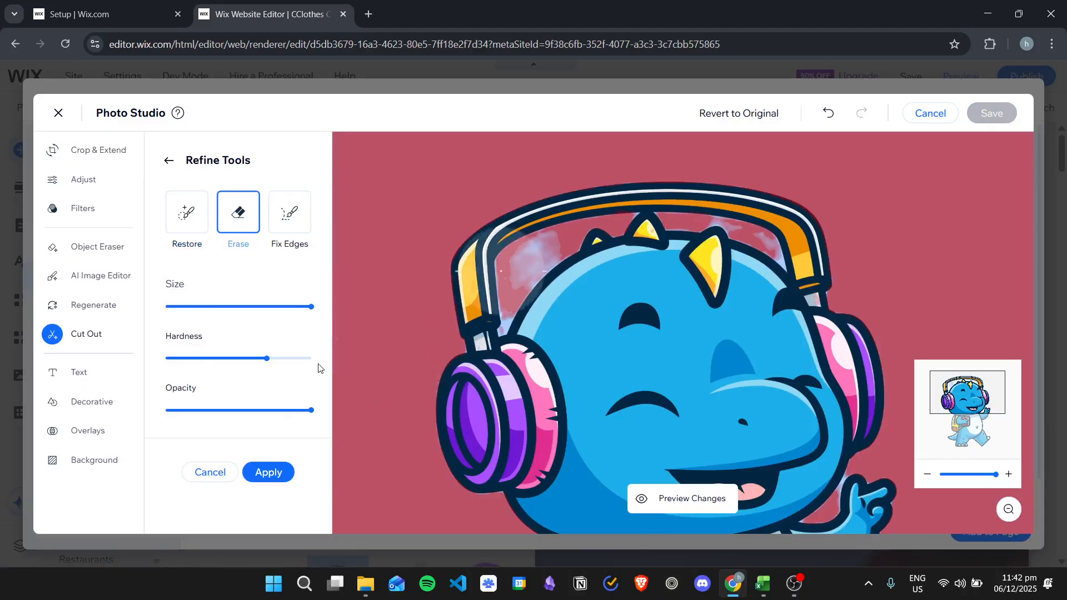
left_click_drag(269, 307, 185, 307)
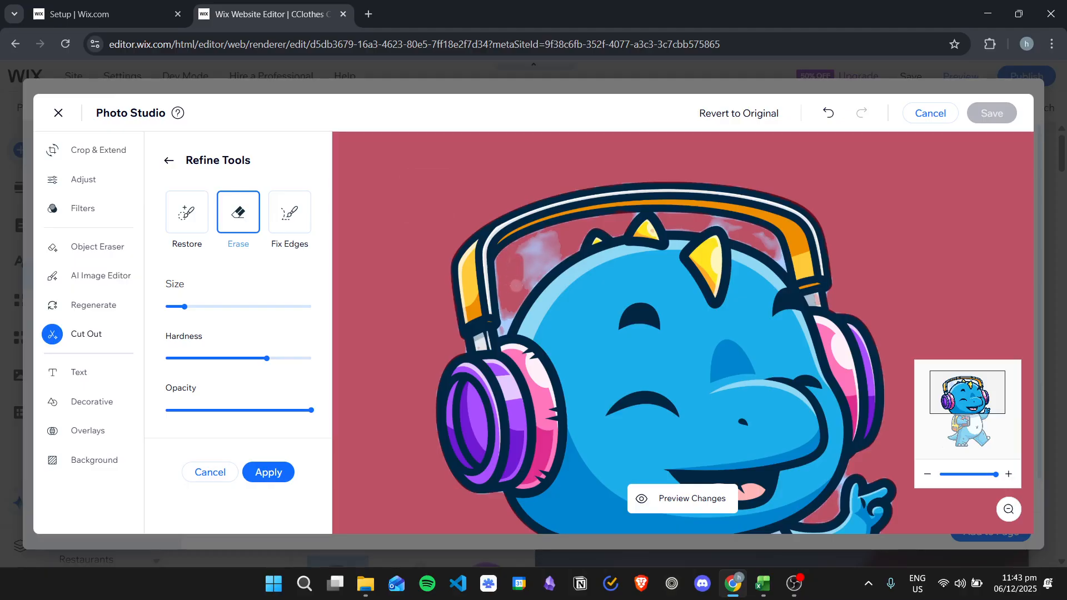
mouse_move(523, 283)
left_mouse_down()
mouse_move(556, 244)
mouse_move(533, 246)
mouse_move(518, 266)
left_mouse_up()
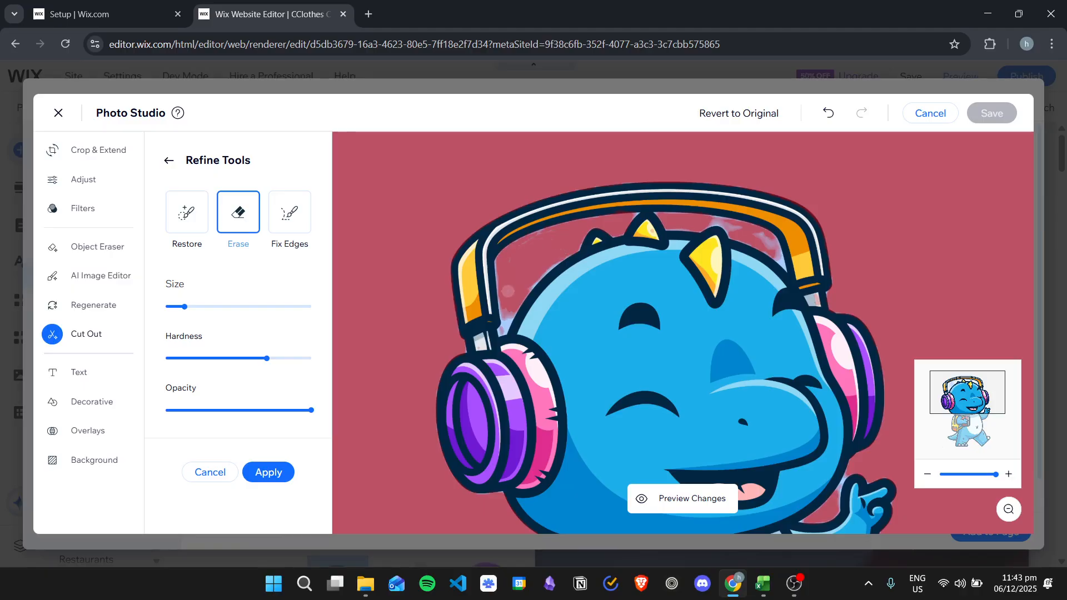
mouse_move(726, 224)
left_mouse_down()
mouse_move(773, 238)
mouse_move(776, 253)
left_mouse_up()
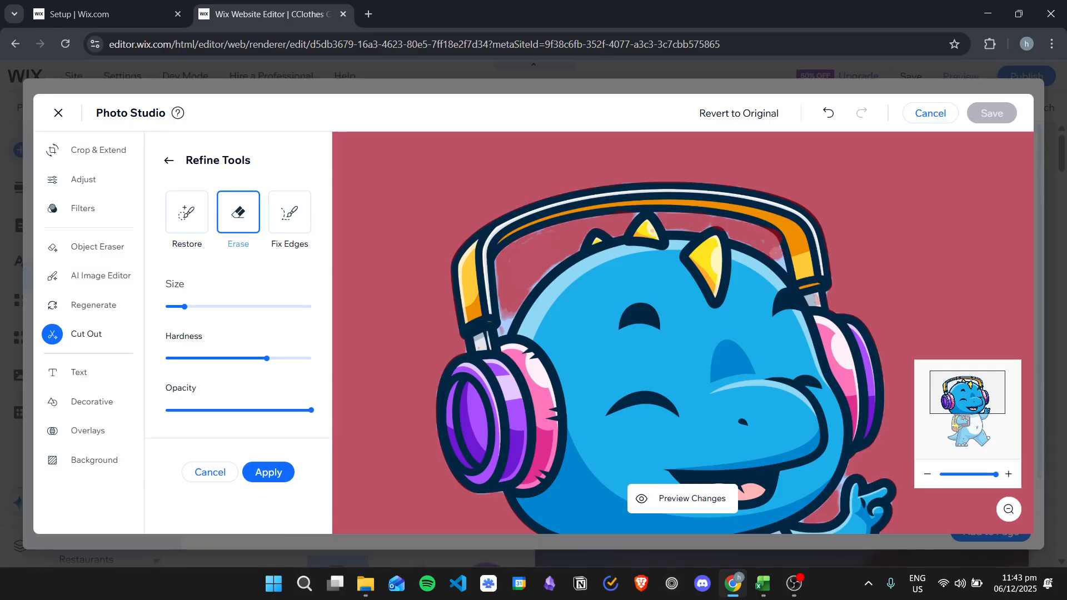
left_click(274, 474)
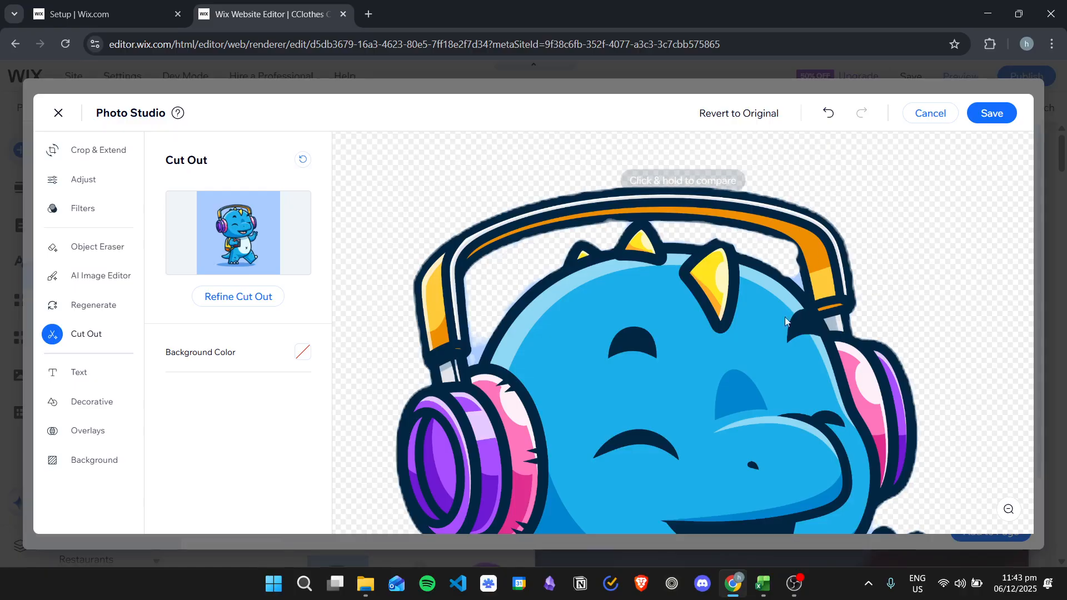
Step: Save the cut-out dinosaur image in Photo Studio
scroll(808, 301, "down", 2)
scroll(889, 241, "up", 5)
scroll(917, 242, "down", 6)
scroll(889, 255, "down", 4)
scroll(890, 255, "up", 7)
scroll(835, 251, "down", 5)
scroll(834, 252, "up", 4)
left_click(992, 114)
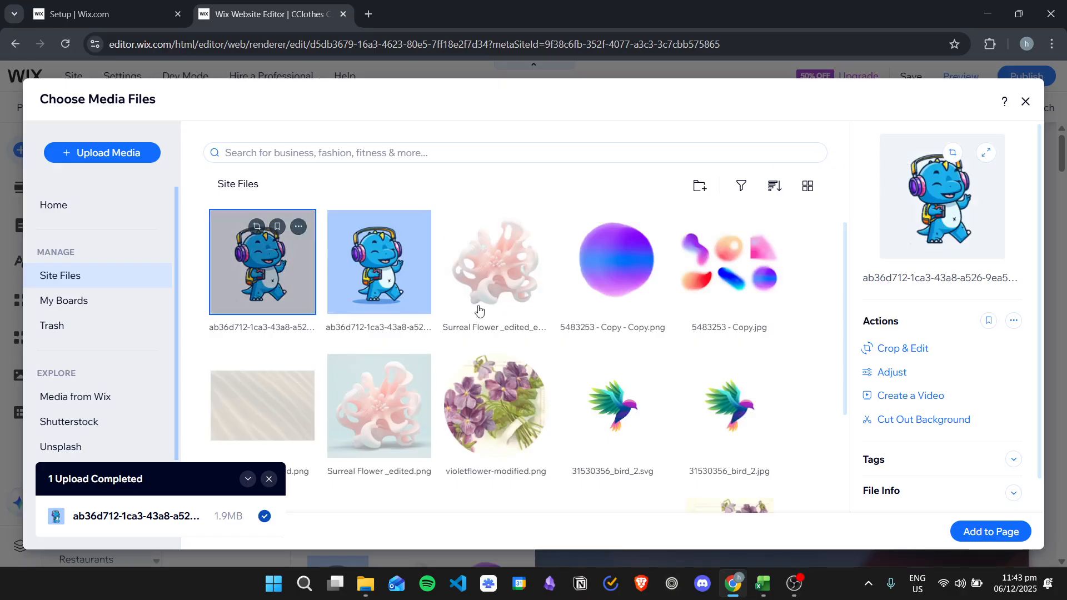
Step: Add the edited dinosaur image to the page, then shrink and move it into the header's logo area beside the CClothes text
left_click(988, 531)
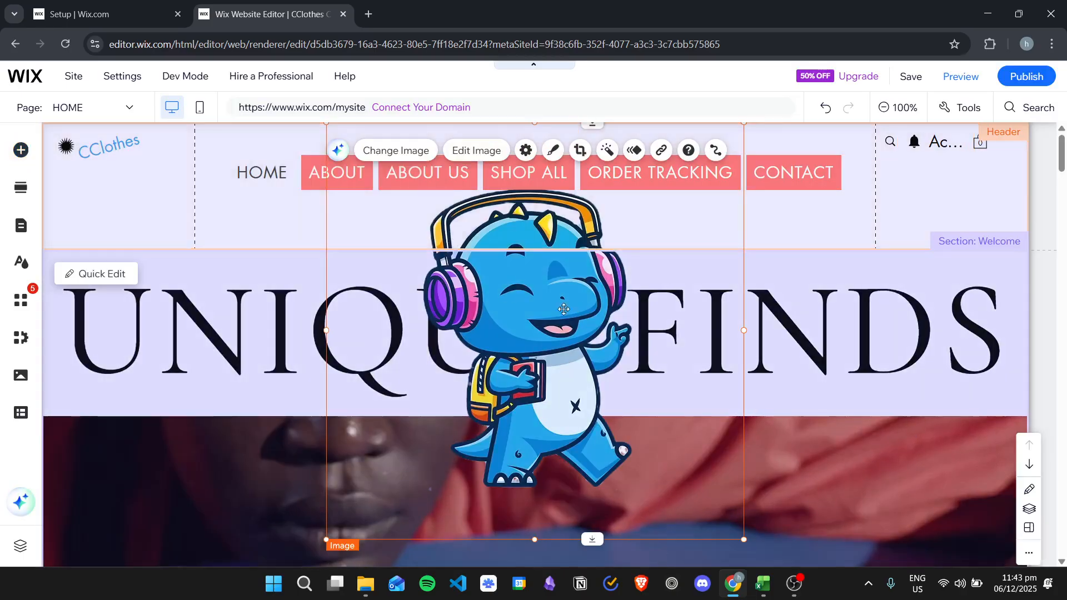
left_click_drag(690, 172, 663, 235)
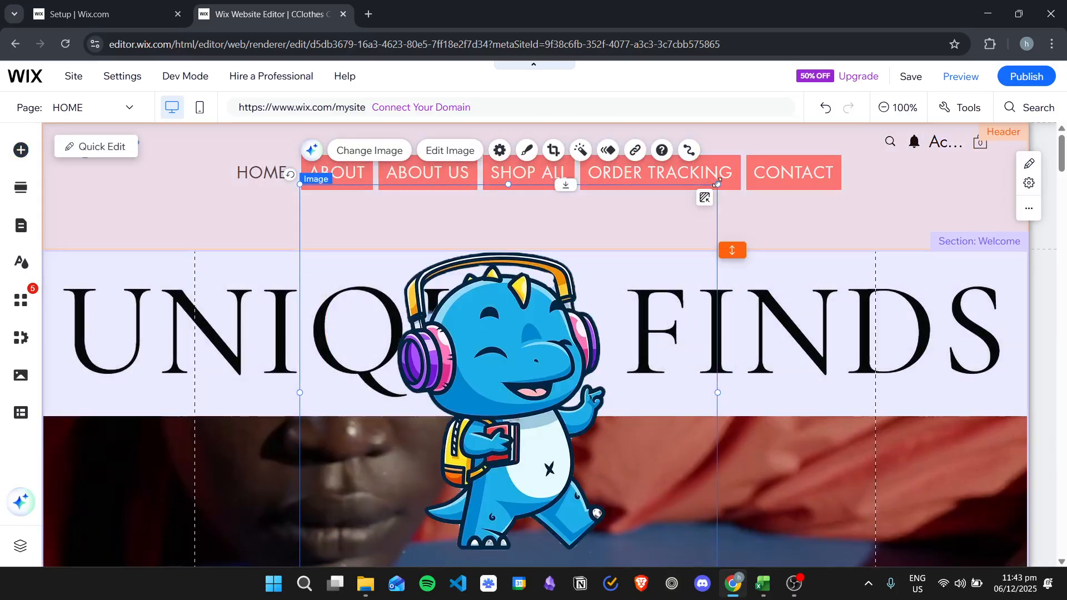
left_click_drag(717, 186, 395, 451)
left_click_drag(370, 496, 415, 280)
left_click_drag(486, 241, 445, 277)
left_click_drag(381, 336, 171, 184)
left_click(252, 209)
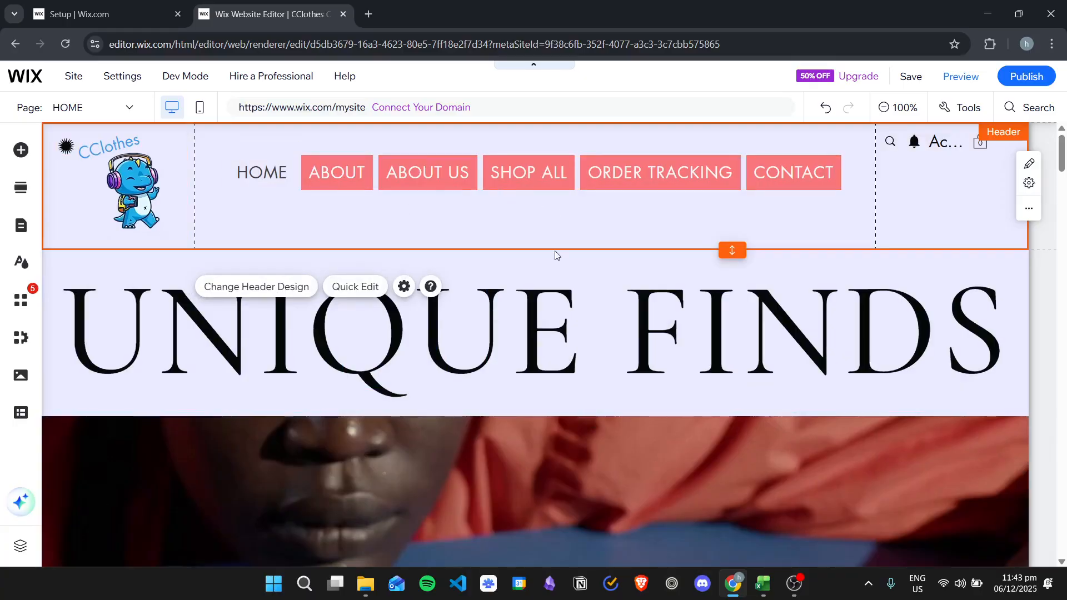
left_click(372, 12)
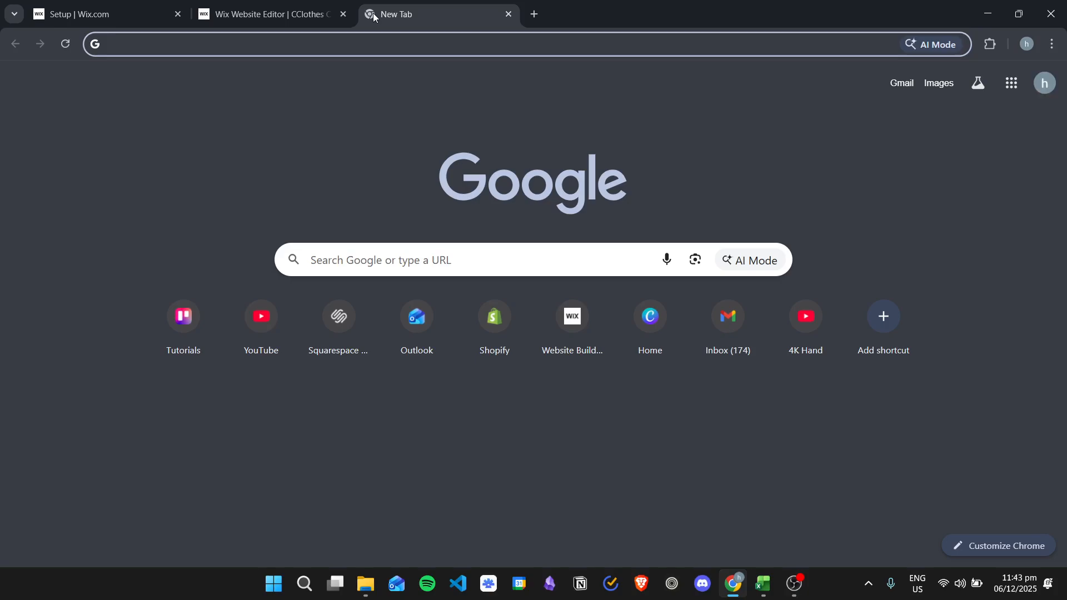
type("remove")
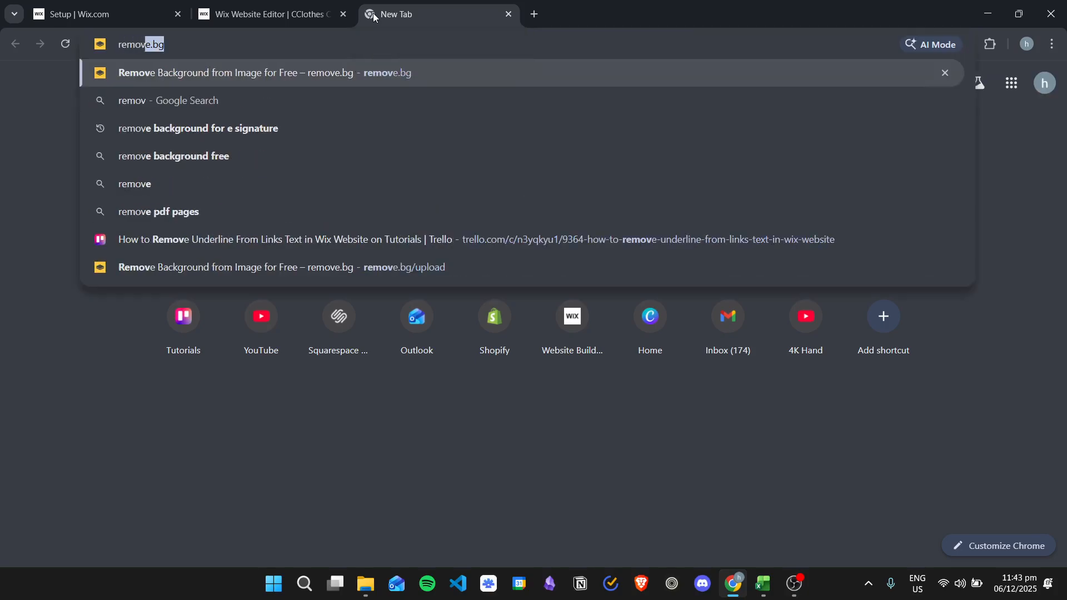
key("Return")
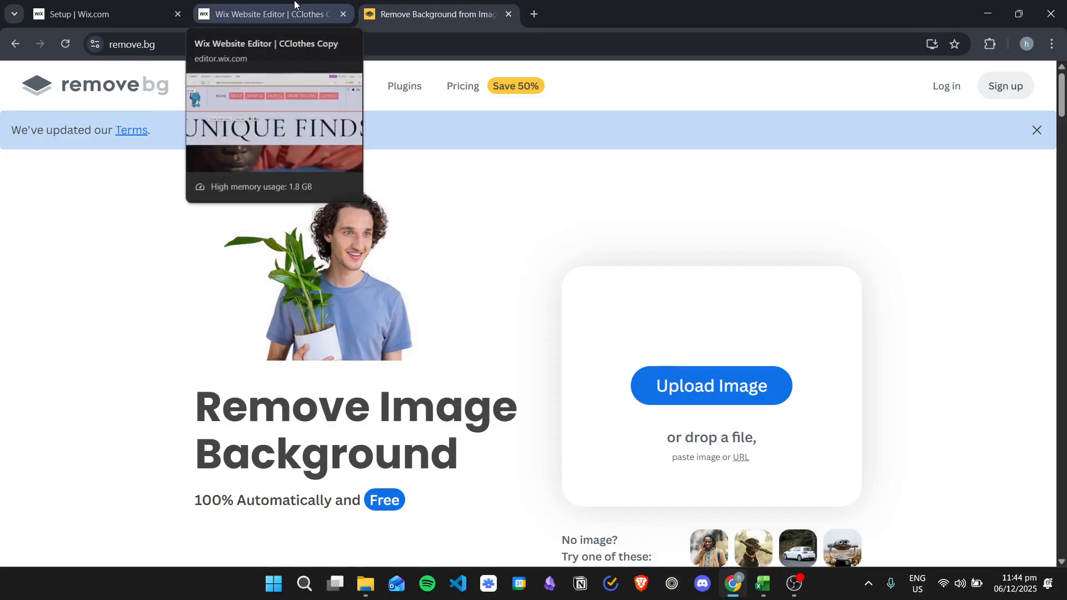
left_click(236, 18)
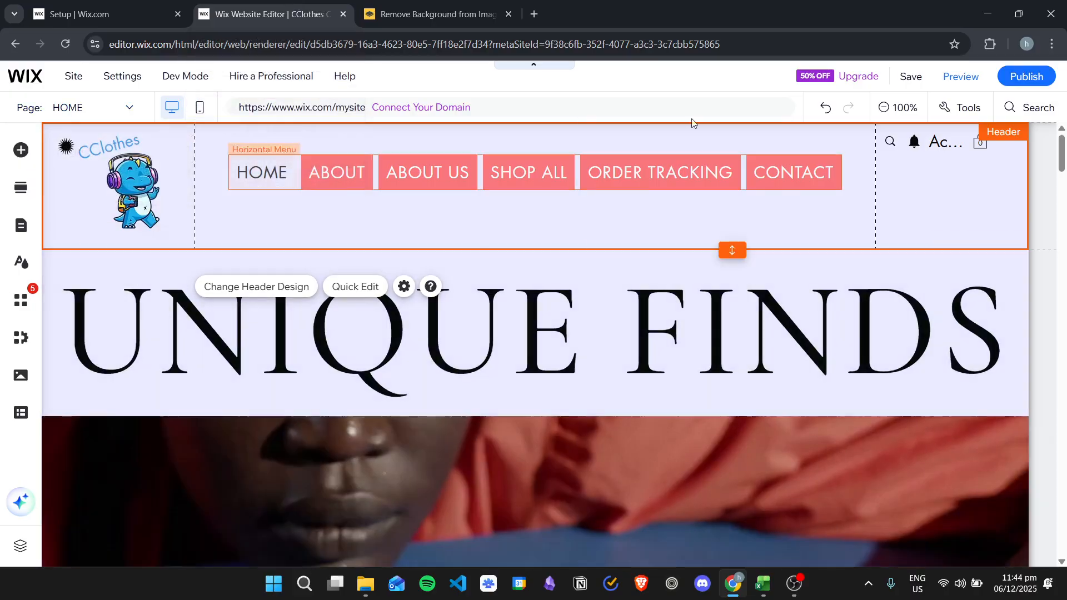
left_click(433, 15)
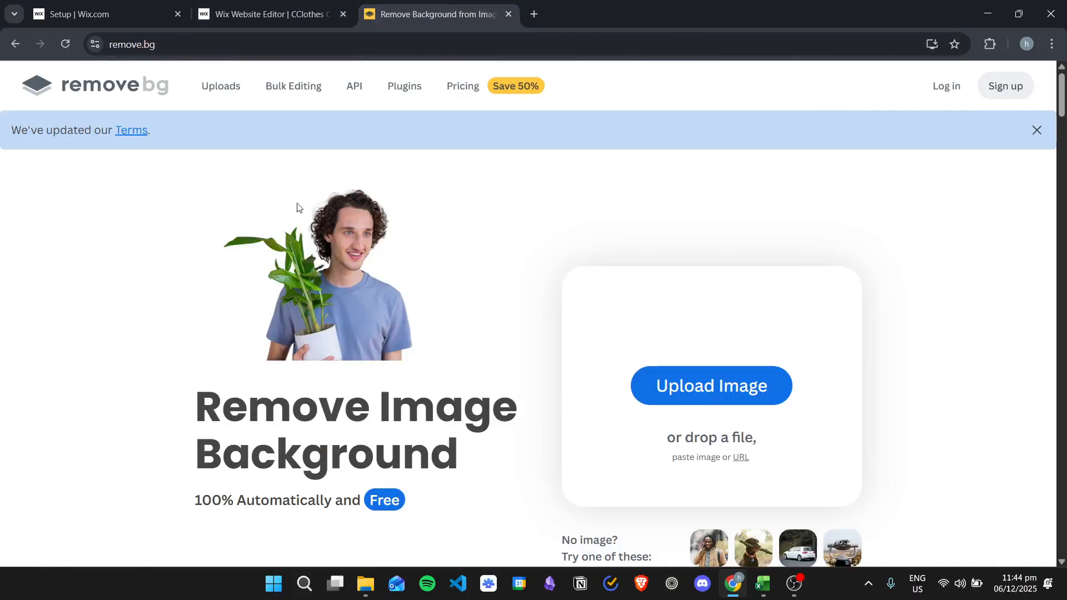
left_click(261, 14)
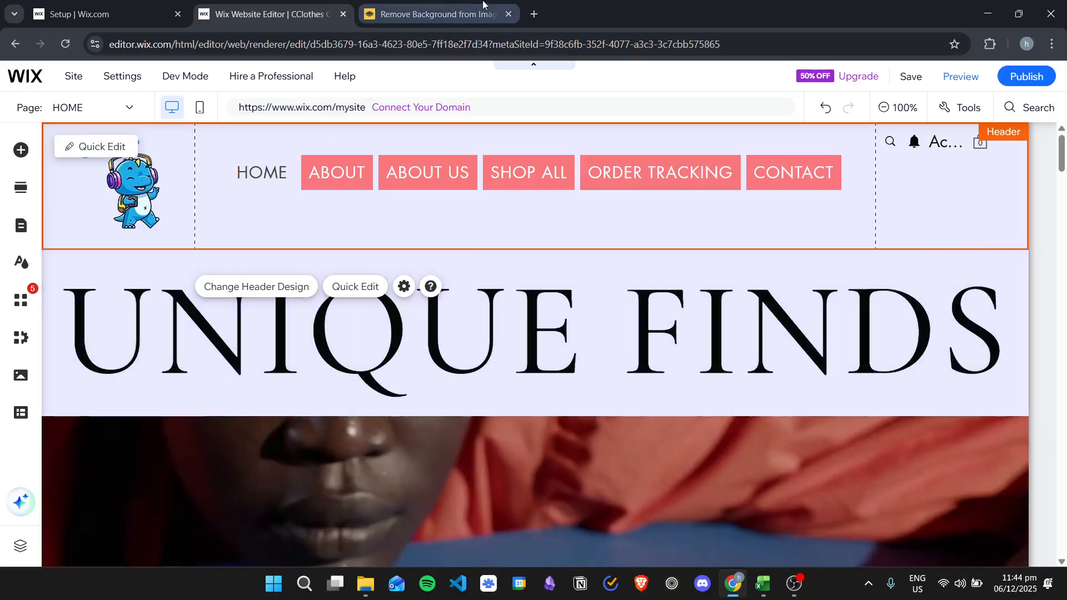
left_click(509, 14)
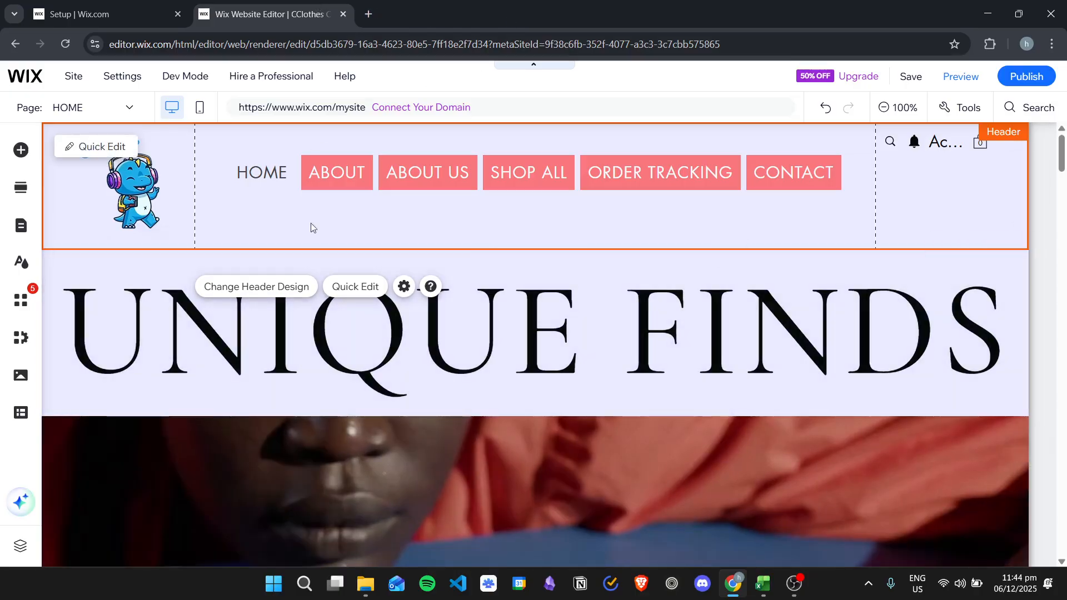